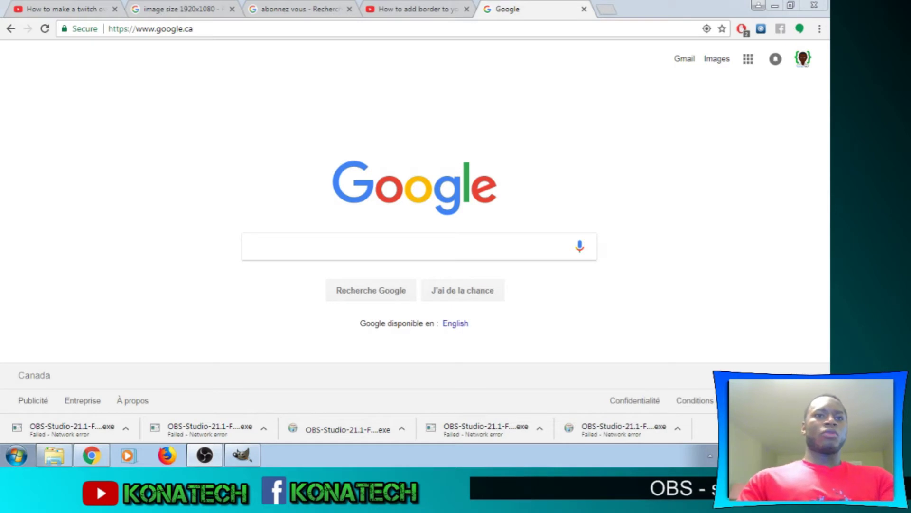
Step: Search the web for "obs" and download the Windows version of OBS Studio from obsproject.com
left_click(472, 245)
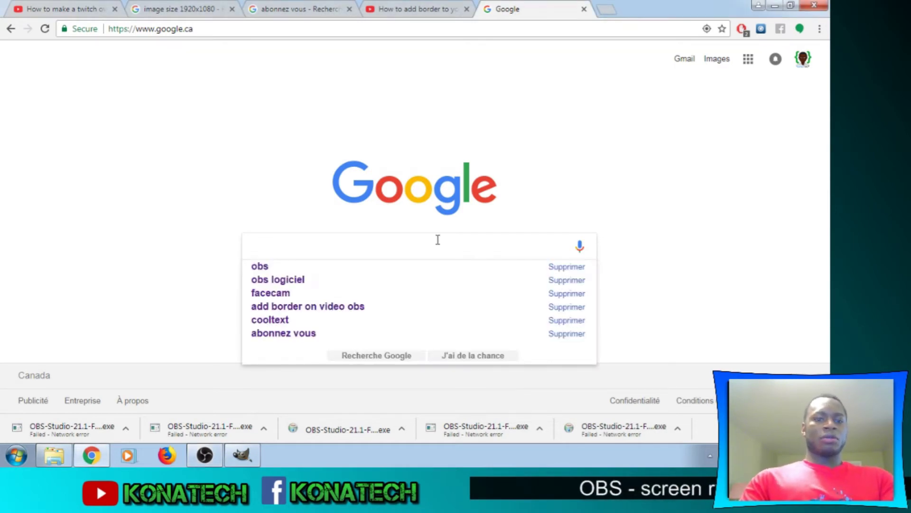
type("o")
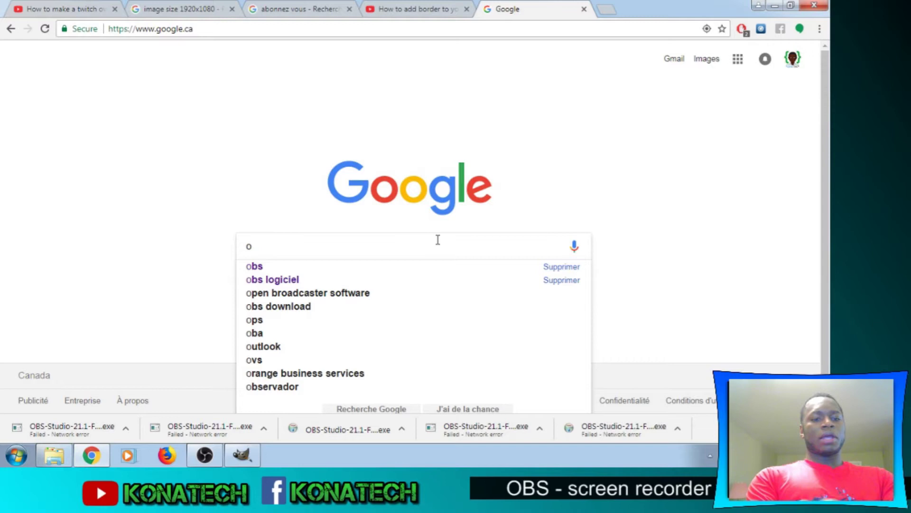
key("BackSpace")
type("bs")
key("BackSpace")
key("BackSpace")
type("obs")
key("Return")
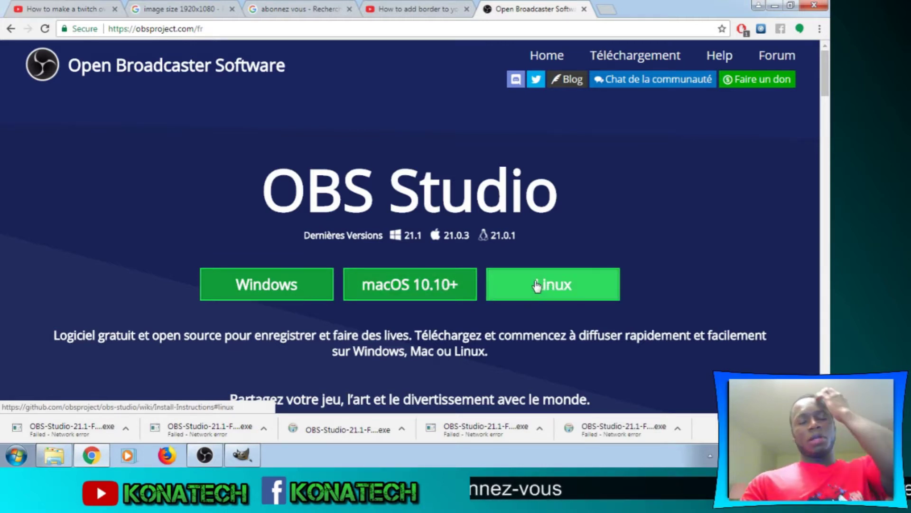
left_click(253, 290)
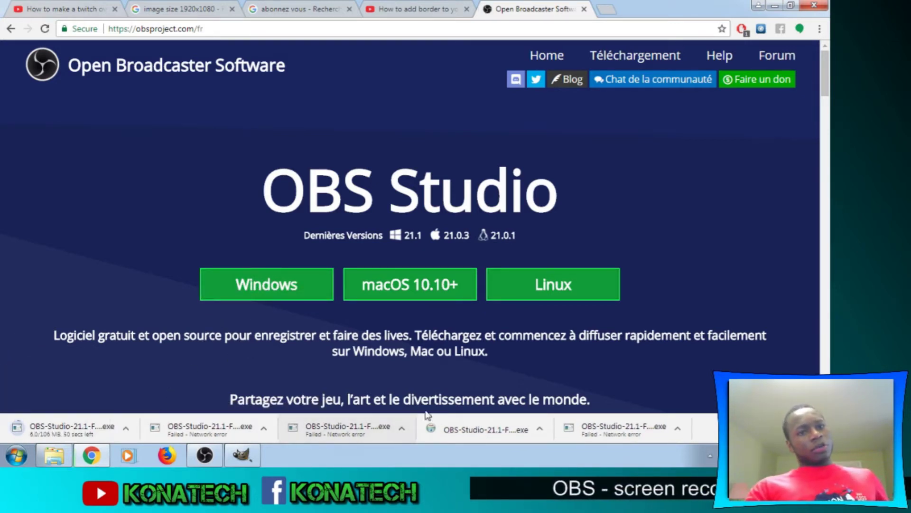
Step: Run the already downloaded OBS Studio 21.1 installer as far as its welcome page and quit the setup
left_click(453, 430)
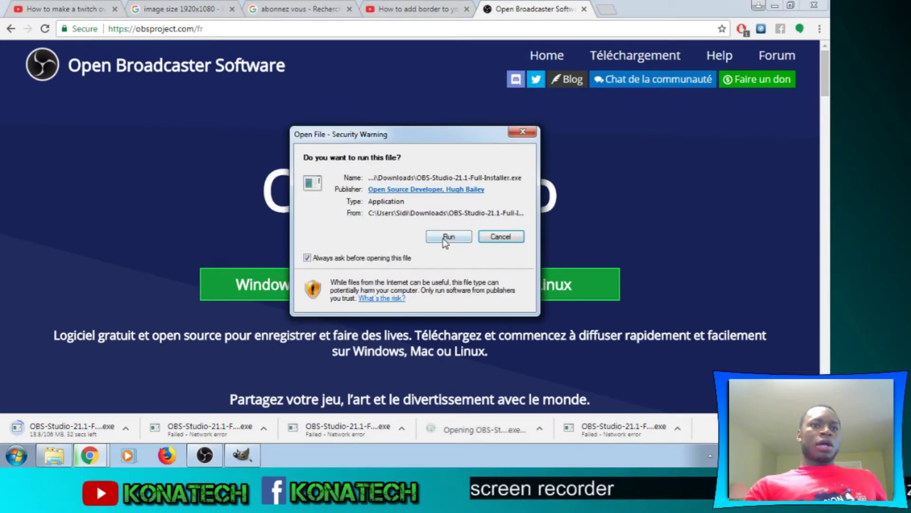
left_click(447, 238)
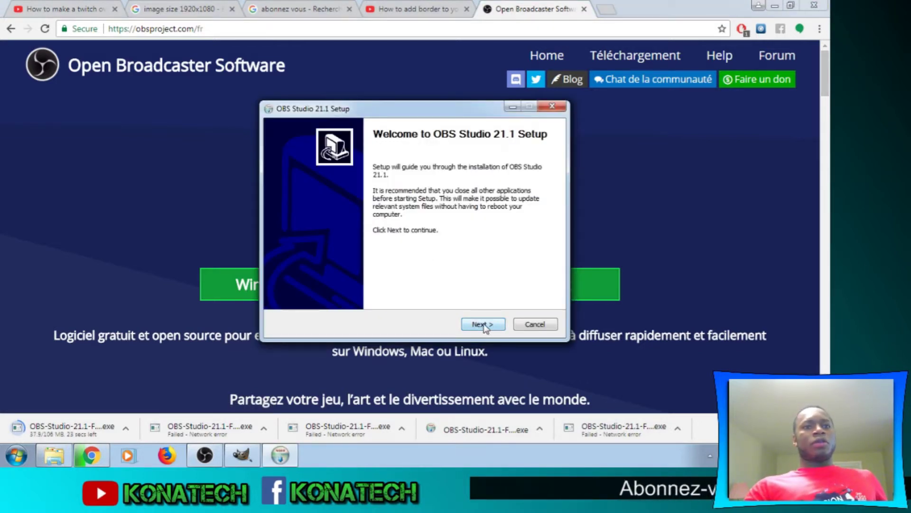
left_click(551, 107)
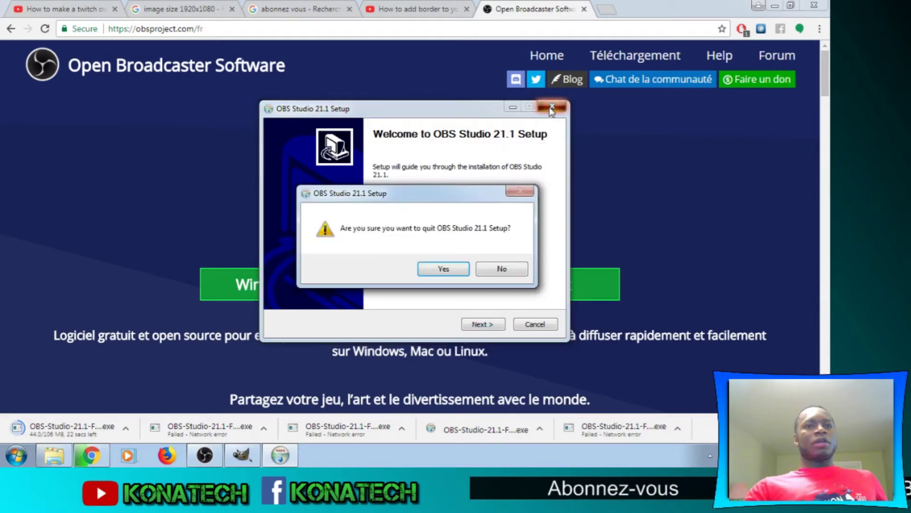
left_click(445, 268)
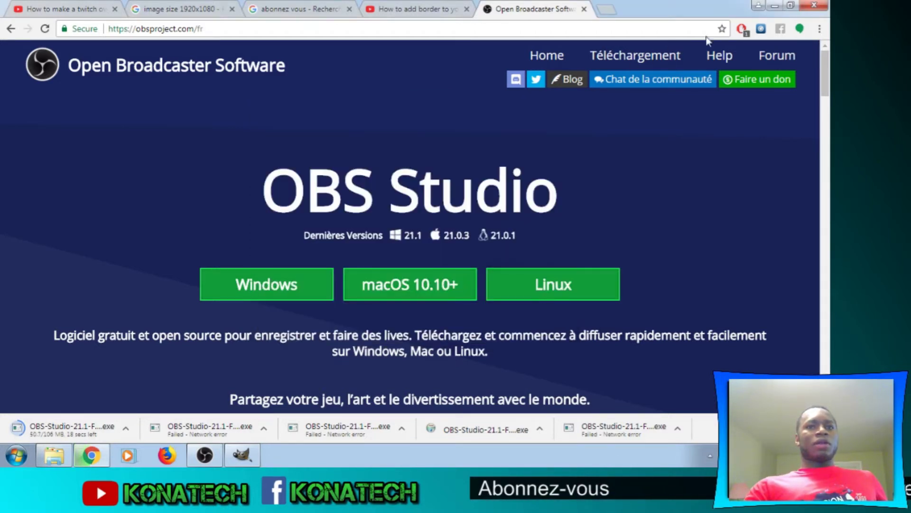
Step: Switch from the browser to OBS Studio and show it in a restored, smaller window on the desktop
left_click(775, 9)
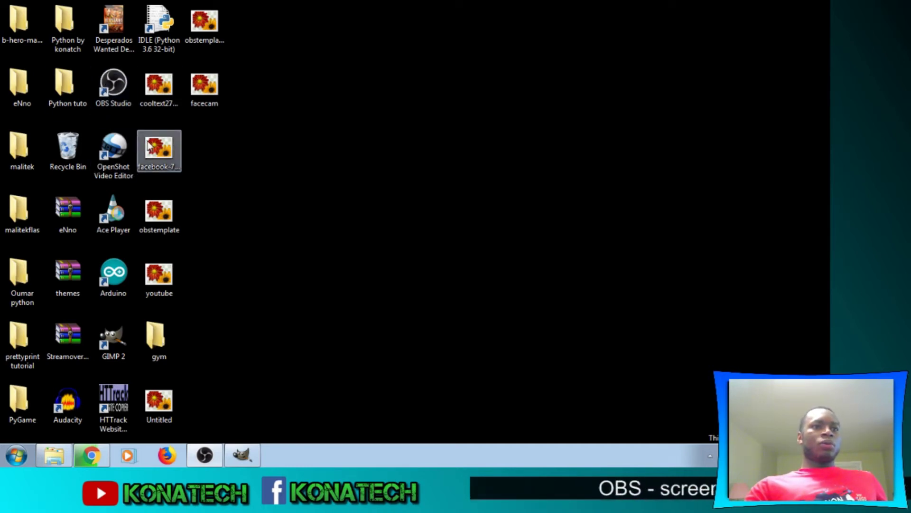
double_click(123, 90)
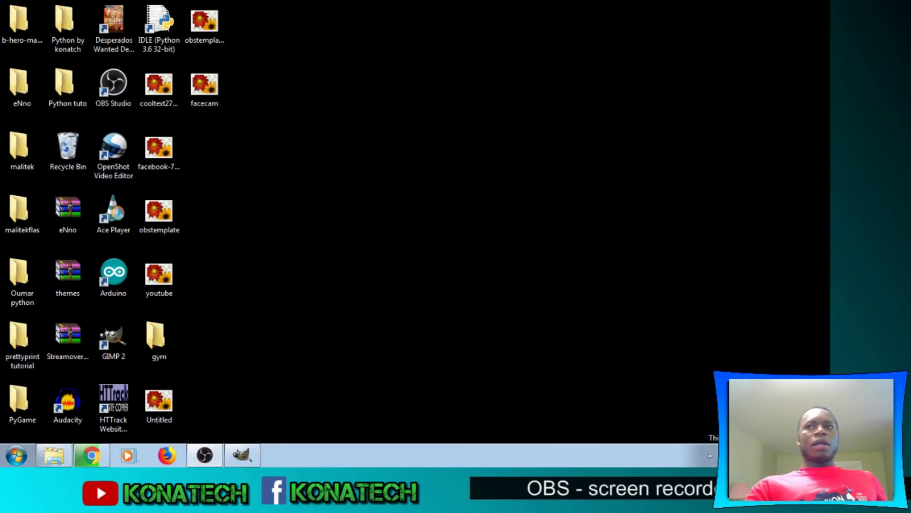
left_click_drag(712, 74, 323, 1)
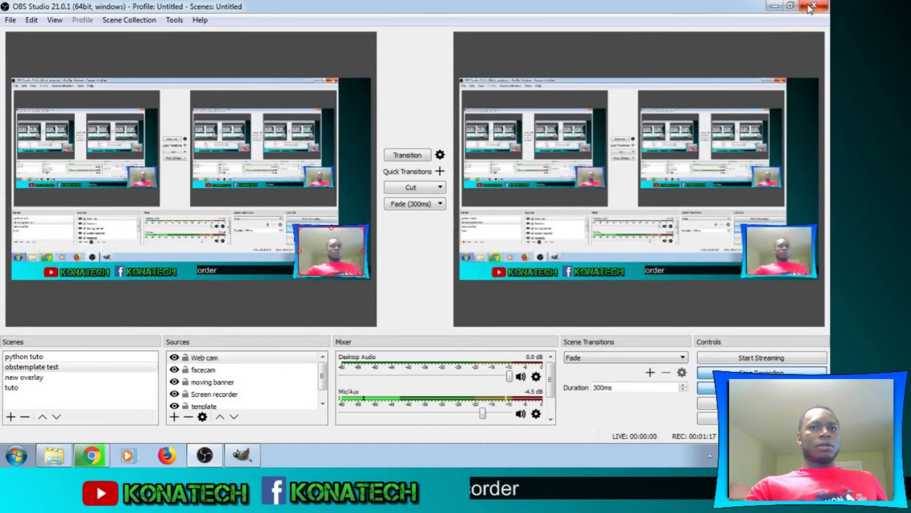
left_click(791, 5)
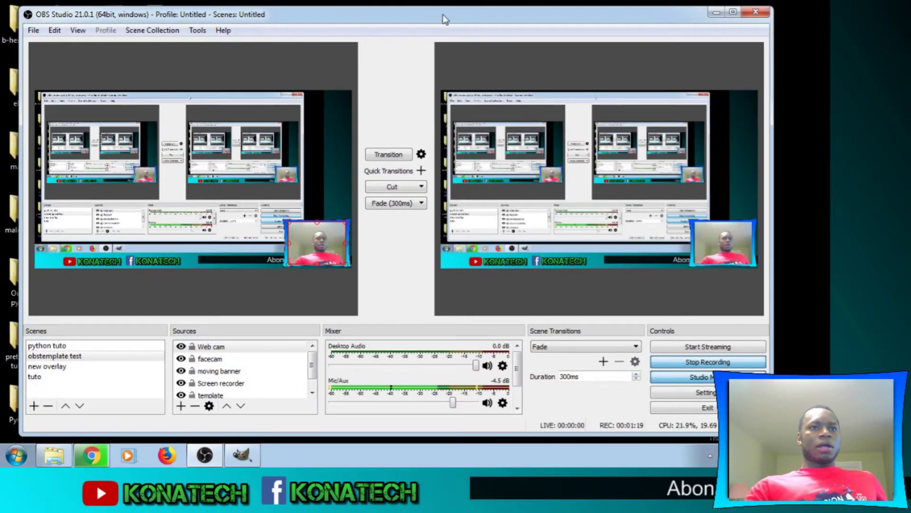
left_click_drag(444, 19, 435, 18)
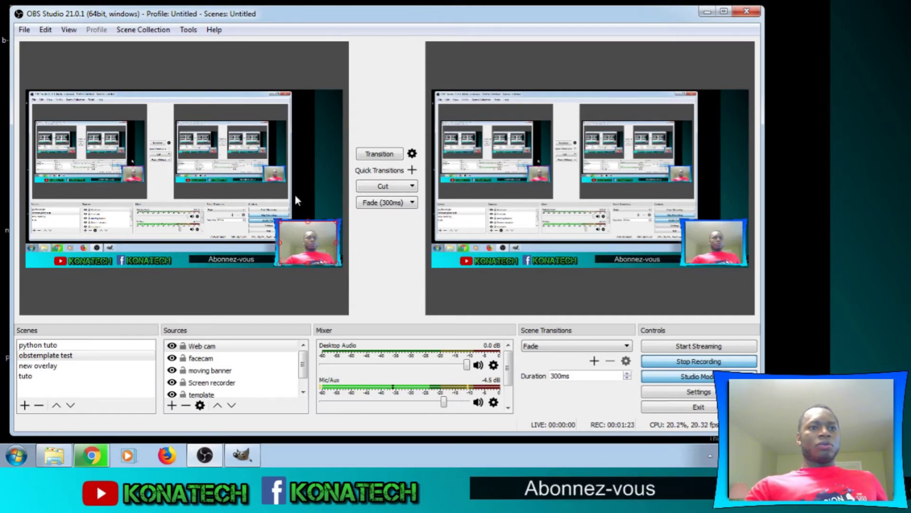
Step: Toggle Studio Mode off and on, and look through the python tuto, obstemplate test, new overlay and tuto scenes
left_click(688, 379)
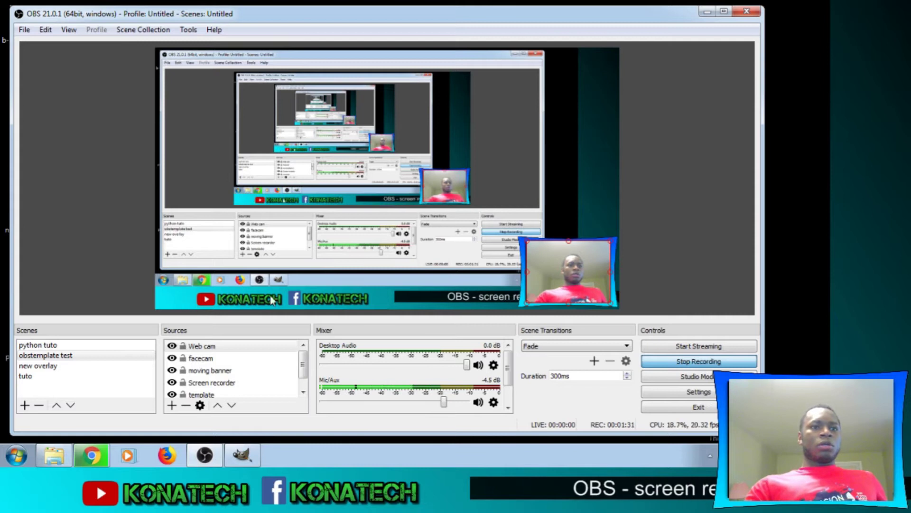
left_click(688, 380)
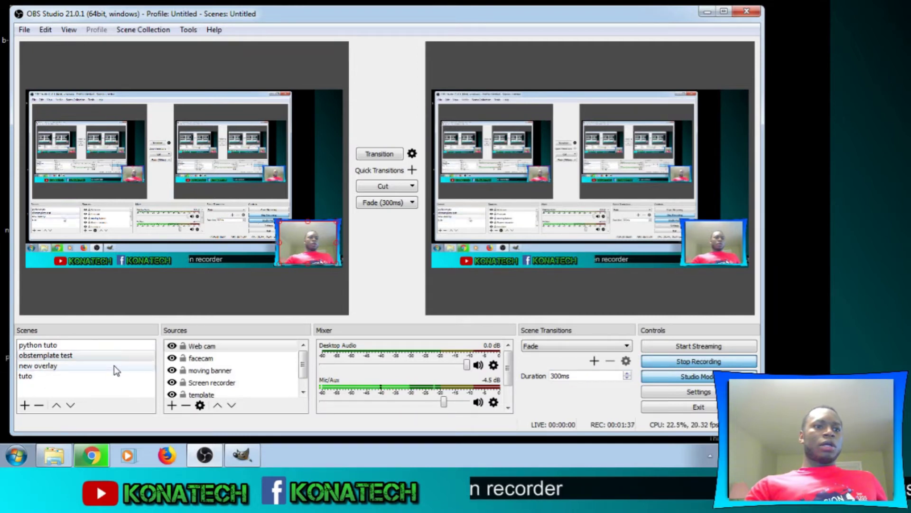
left_click(45, 344)
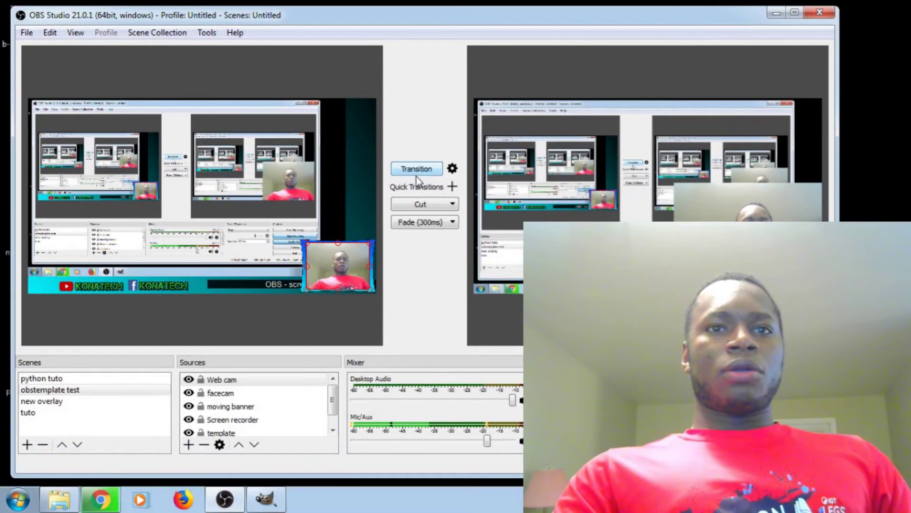
left_click(62, 402)
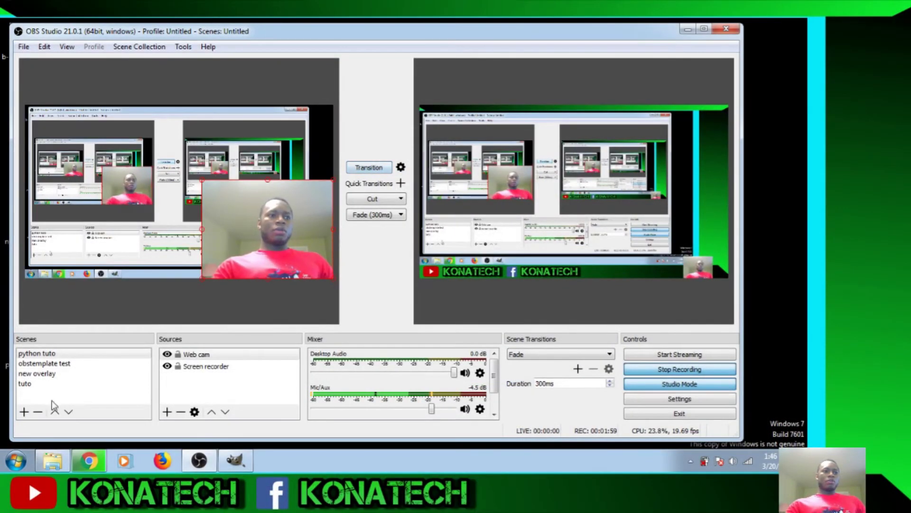
left_click(50, 364)
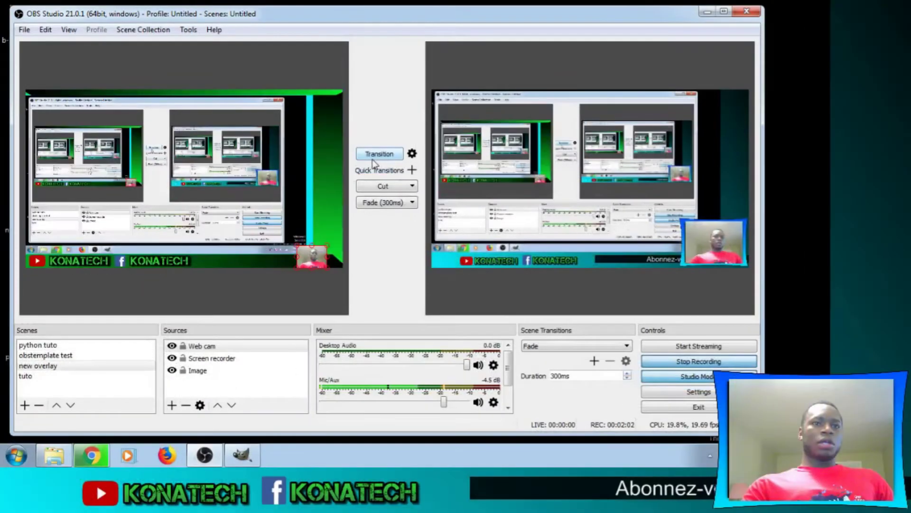
left_click(33, 376)
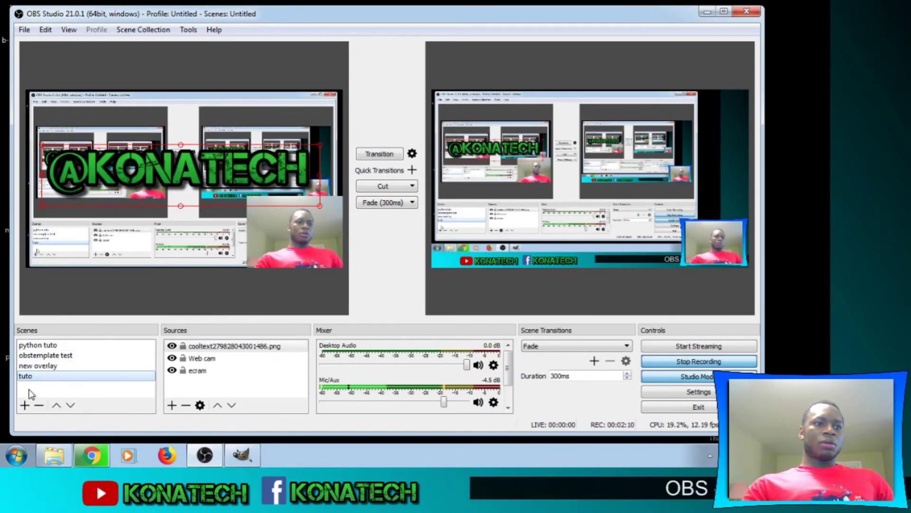
left_click(47, 348)
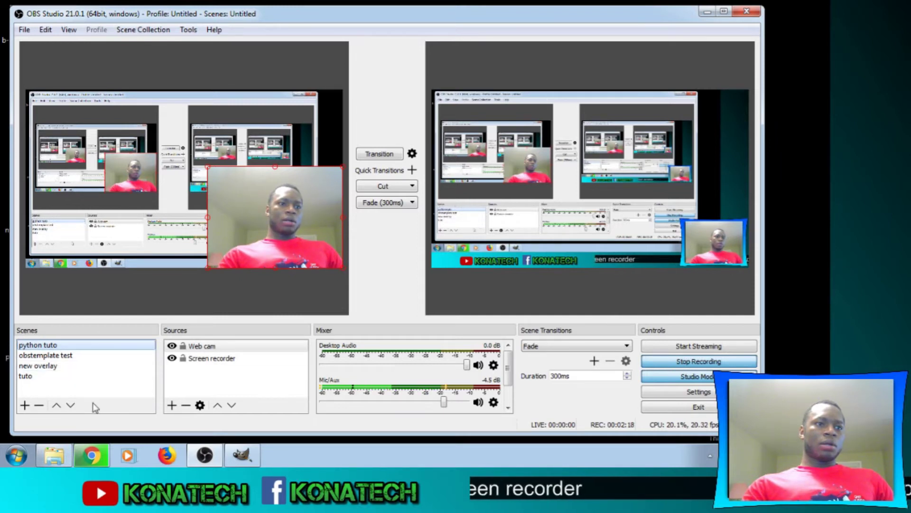
left_click(25, 405)
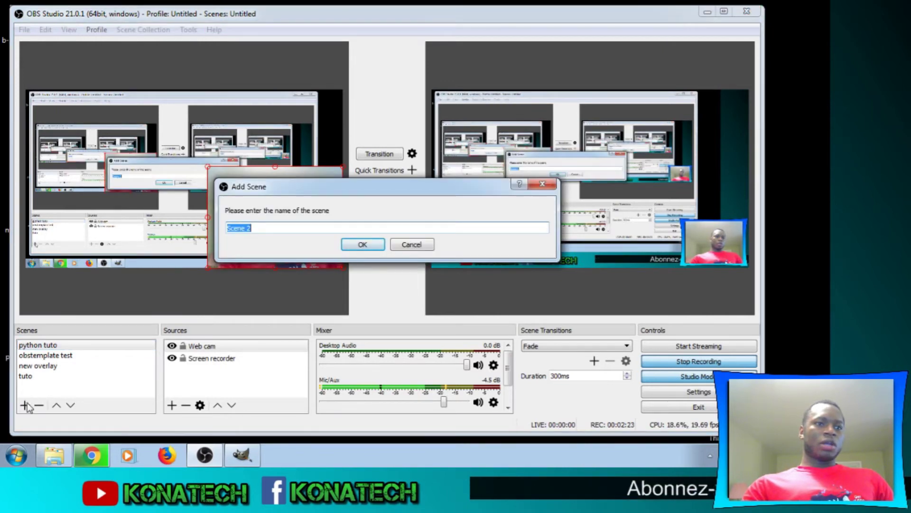
left_click(411, 244)
right_click(65, 375)
left_click(68, 389)
Step: Add a new scene named "tuto obs"
left_click(25, 405)
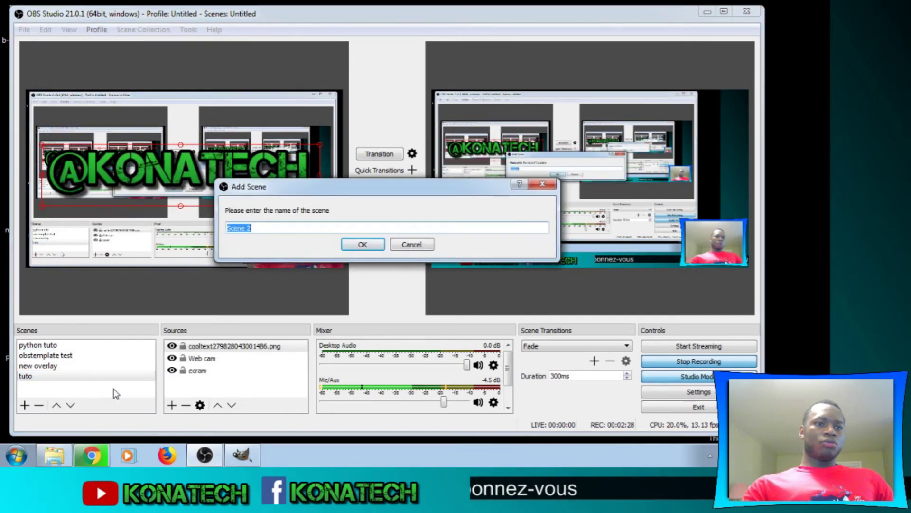
type("t")
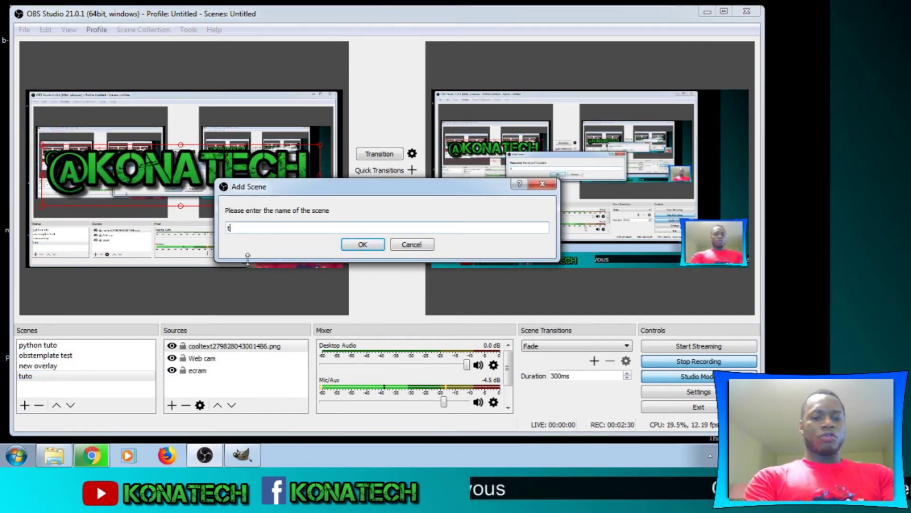
type("ut")
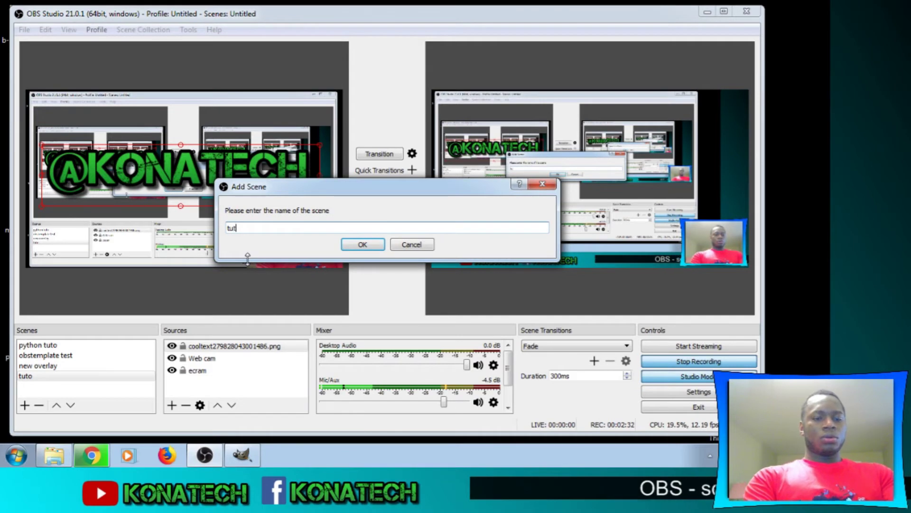
type("o o")
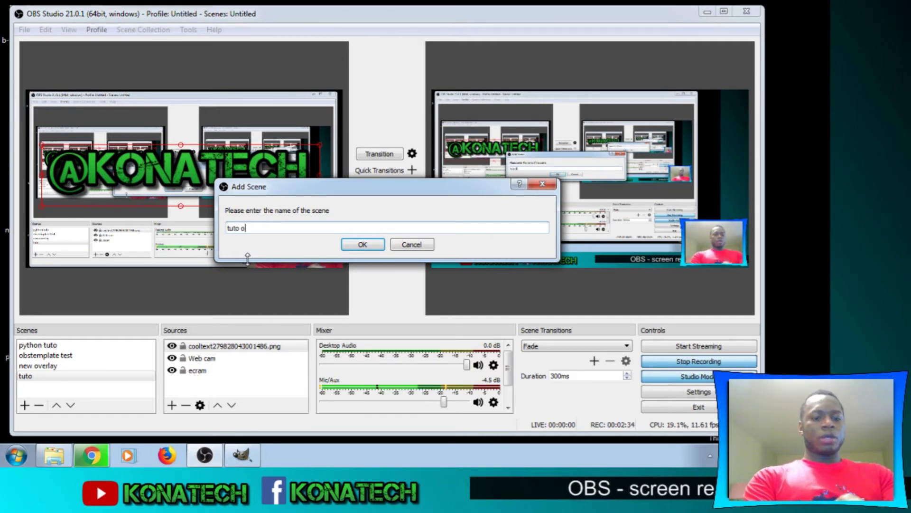
type("bs")
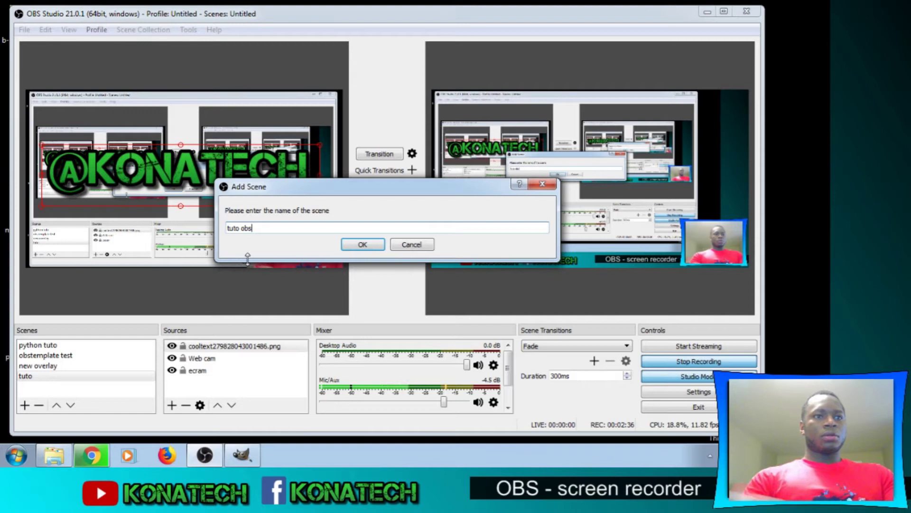
left_click(362, 244)
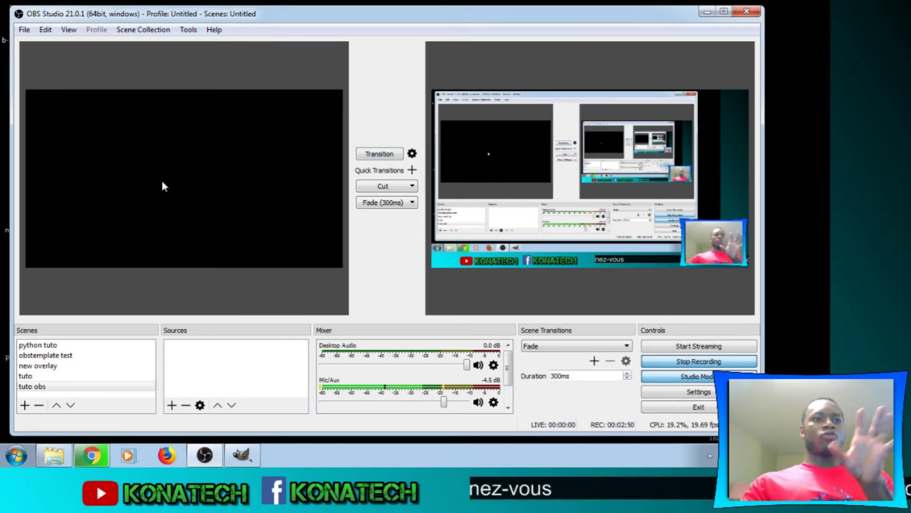
Step: Add a Display Capture source named "Ecran" to the tuto obs scene, capturing the primary monitor with the cursor
right_click(196, 351)
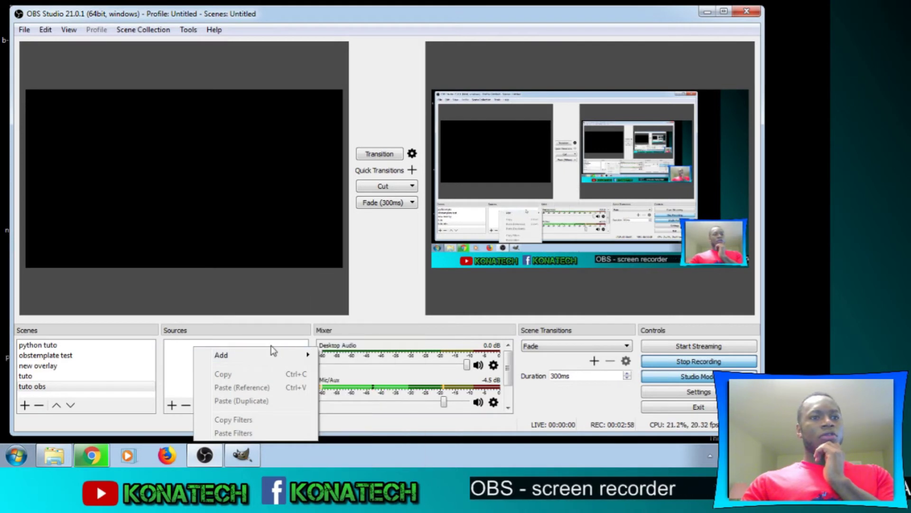
mouse_move(268, 359)
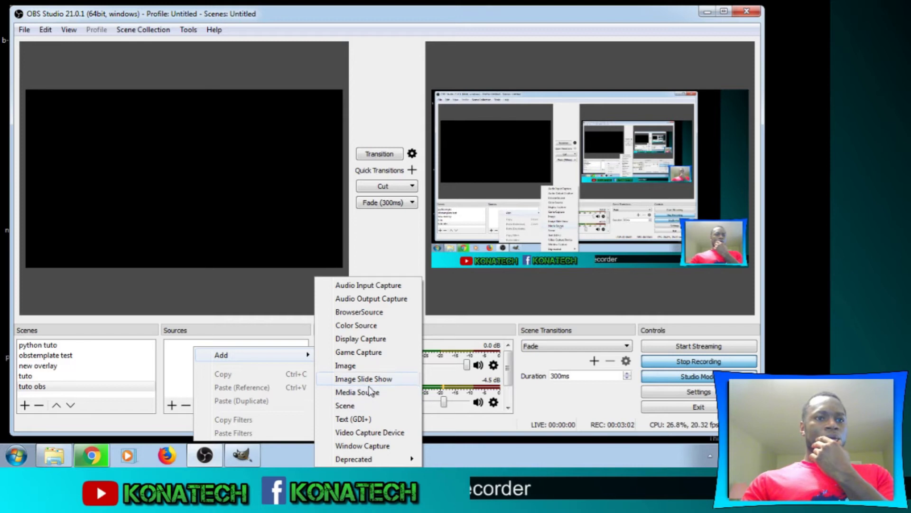
left_click(378, 339)
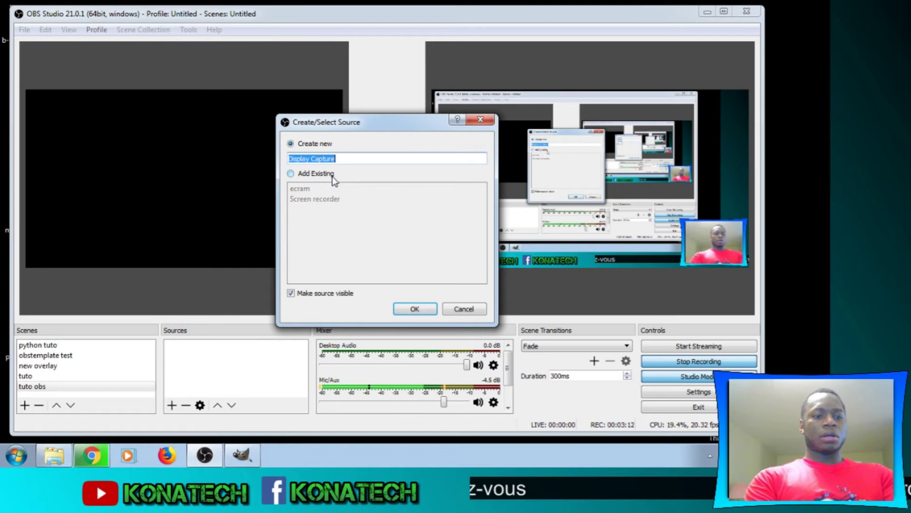
type("Ecran")
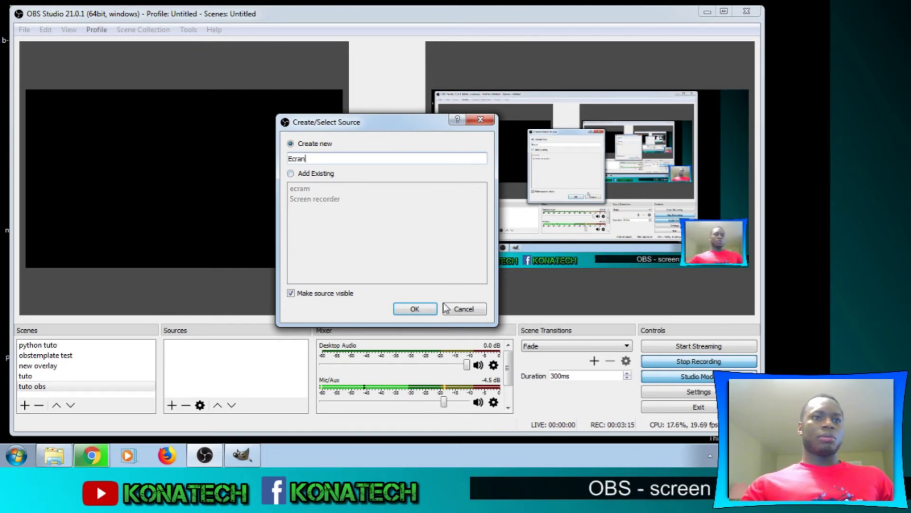
key("Return")
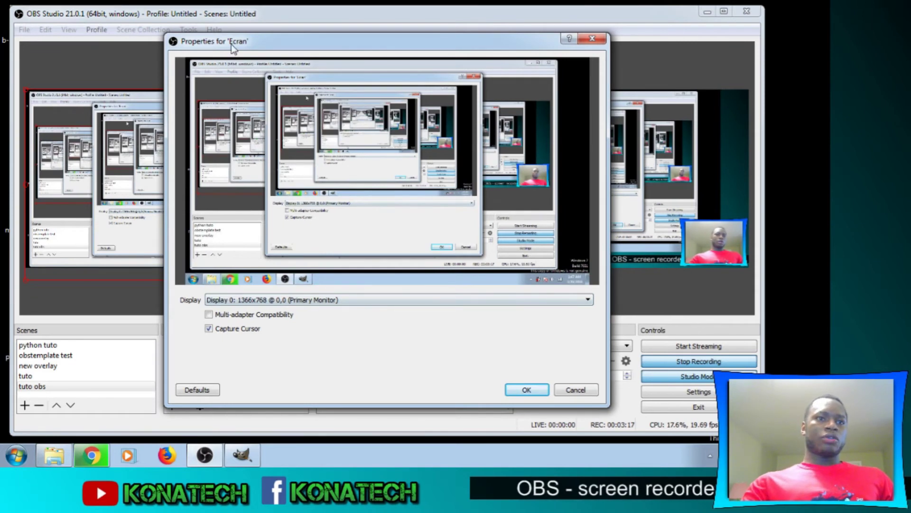
left_click(525, 390)
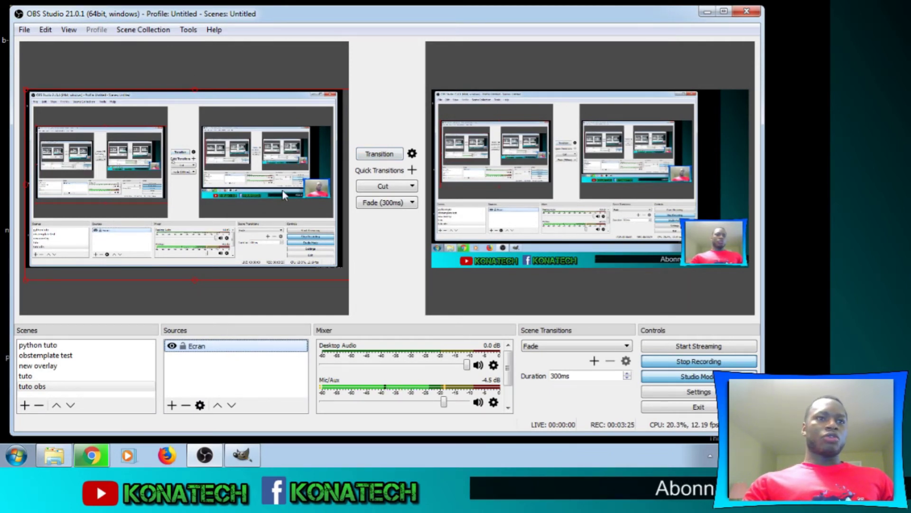
Step: Add the existing "Web cam" video capture device as a visible source in the tuto obs scene
left_click(213, 379)
right_click(188, 373)
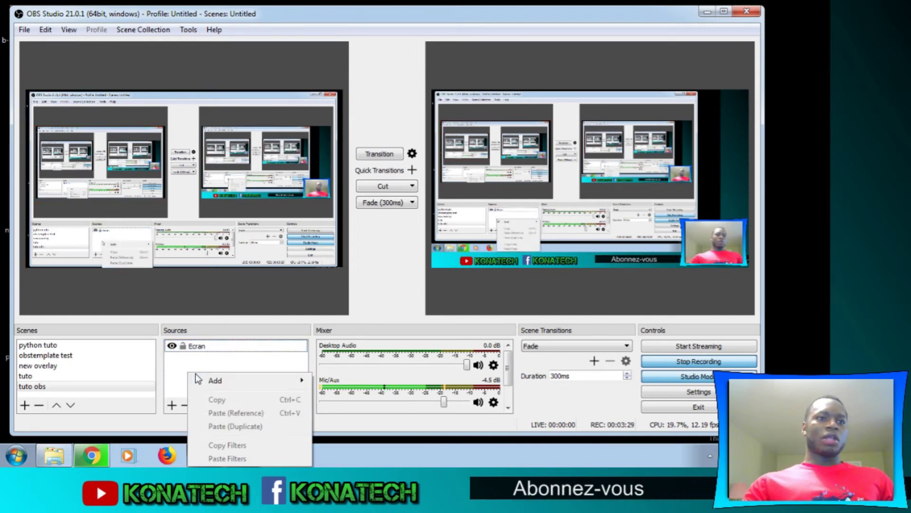
mouse_move(227, 381)
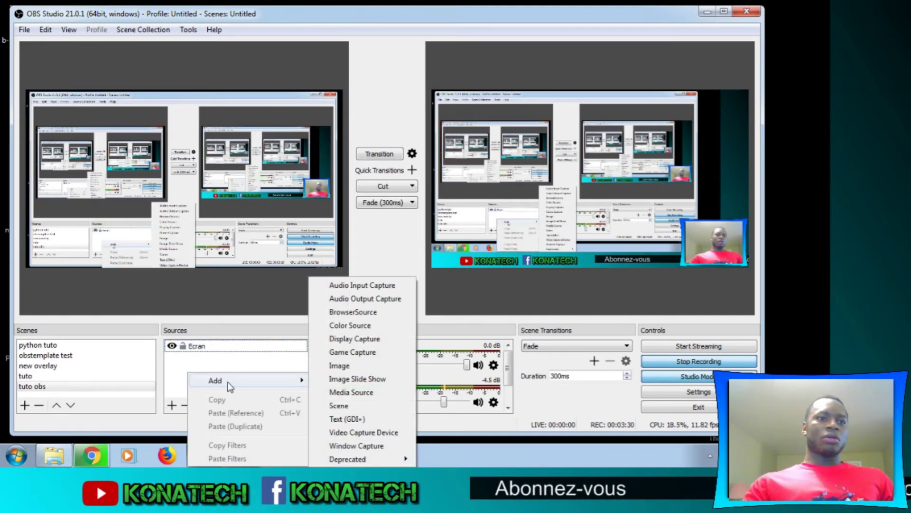
left_click(353, 431)
left_click(291, 174)
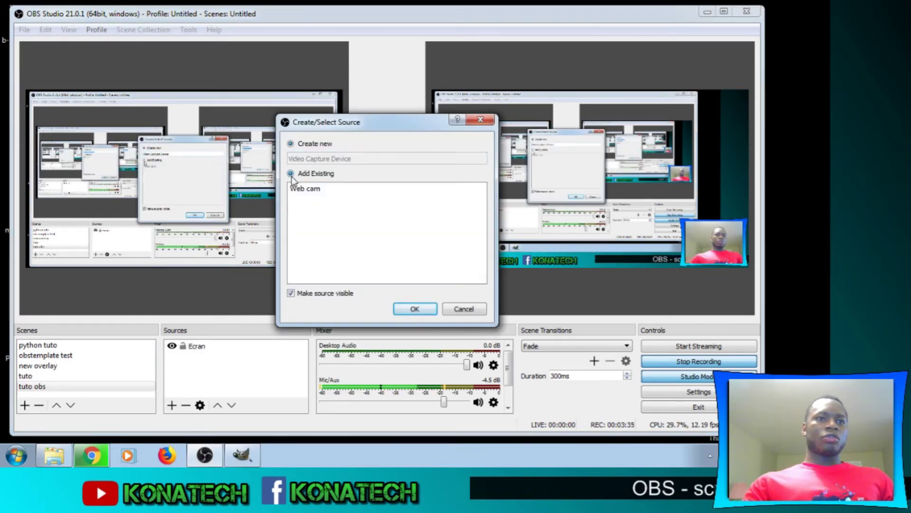
left_click(292, 190)
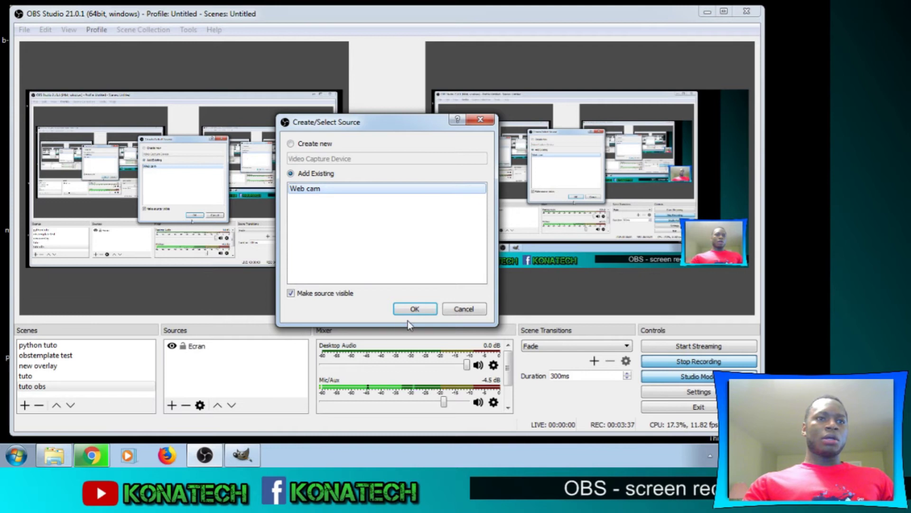
left_click(413, 309)
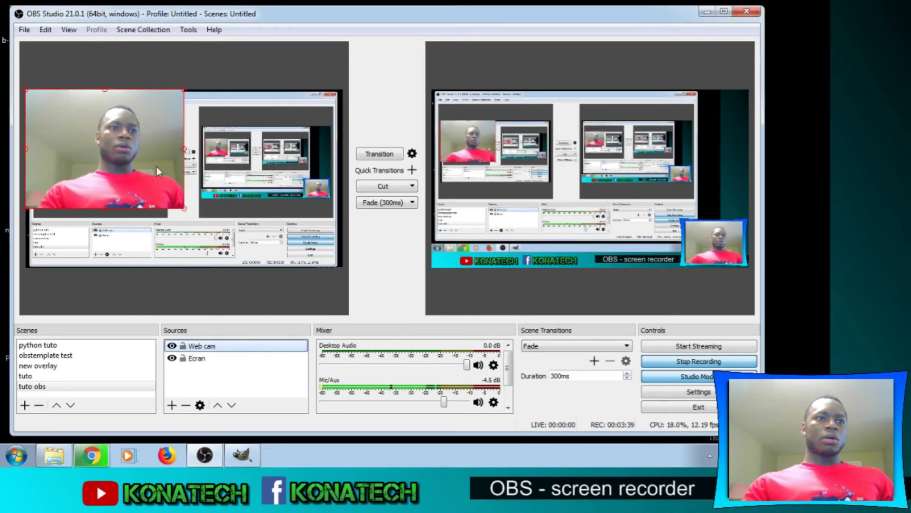
Step: Shrink the webcam image into the lower-right corner of the tuto obs scene and transition the scene to the live output
left_click_drag(112, 149, 244, 193)
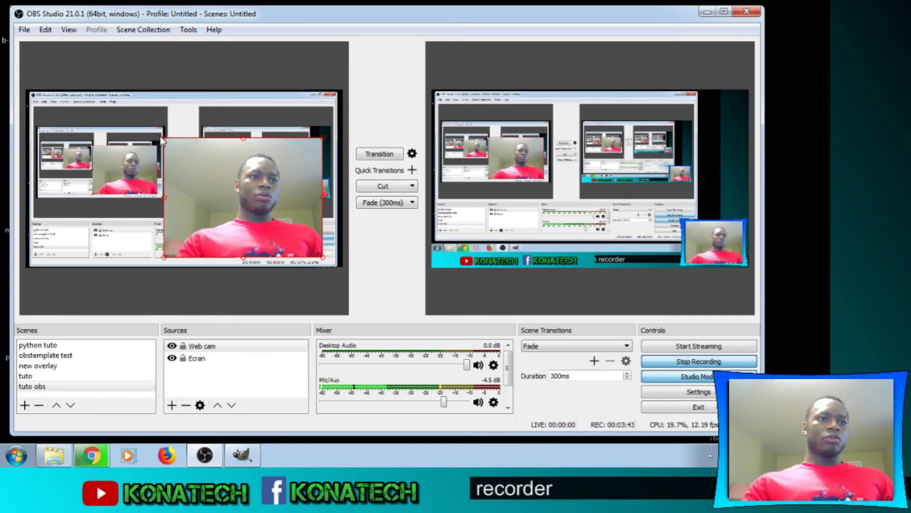
left_click_drag(185, 163, 251, 184)
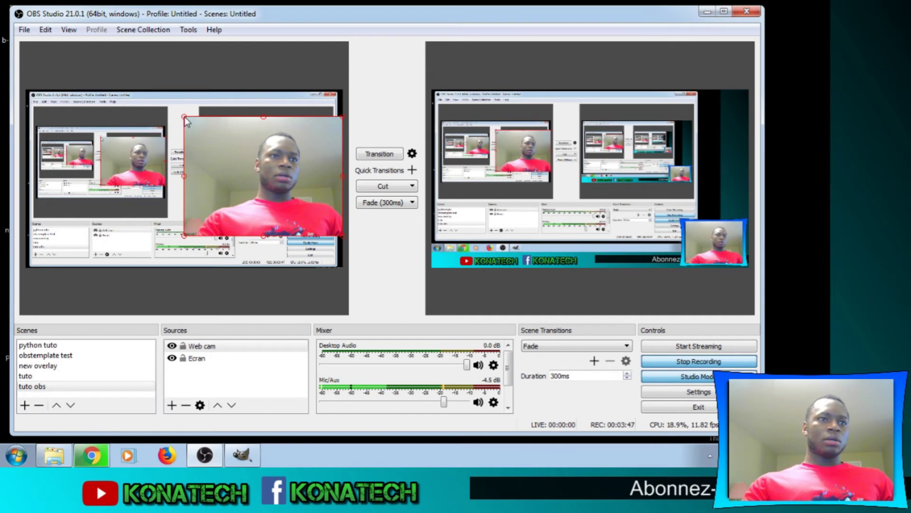
left_click_drag(185, 117, 272, 239)
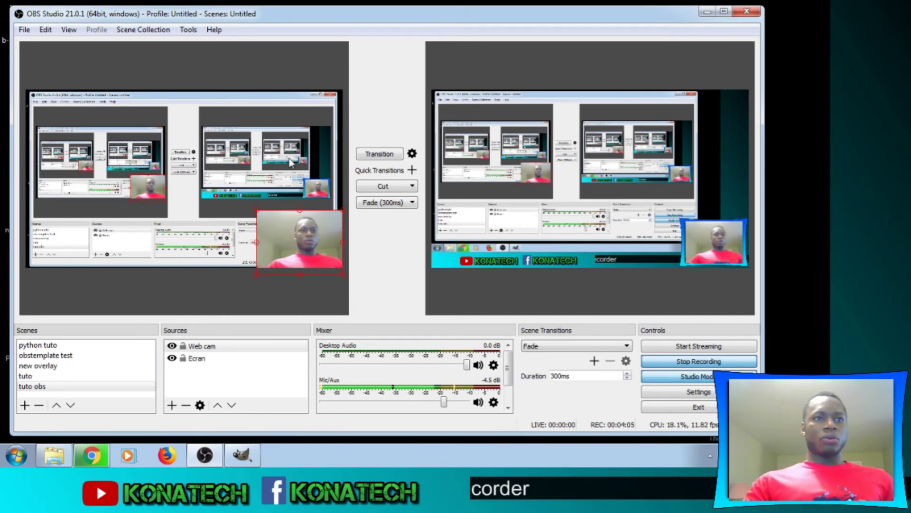
left_click(369, 154)
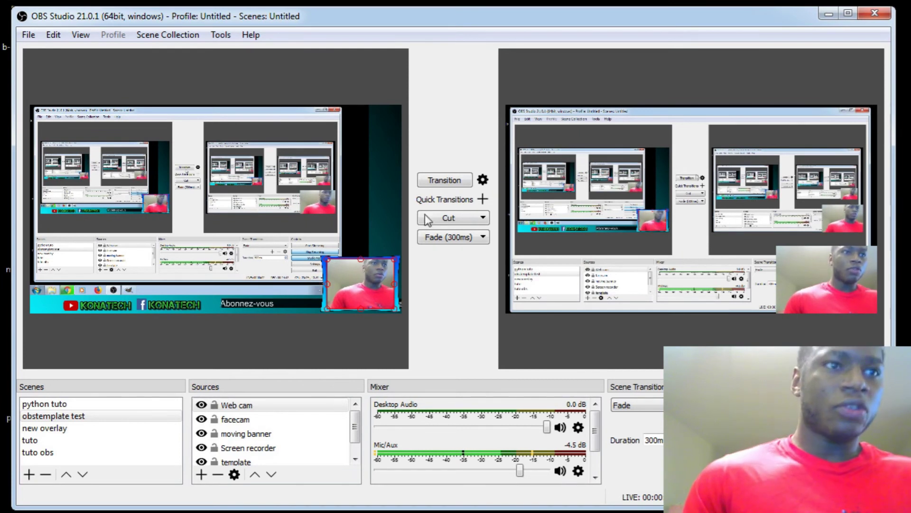
left_click(29, 453)
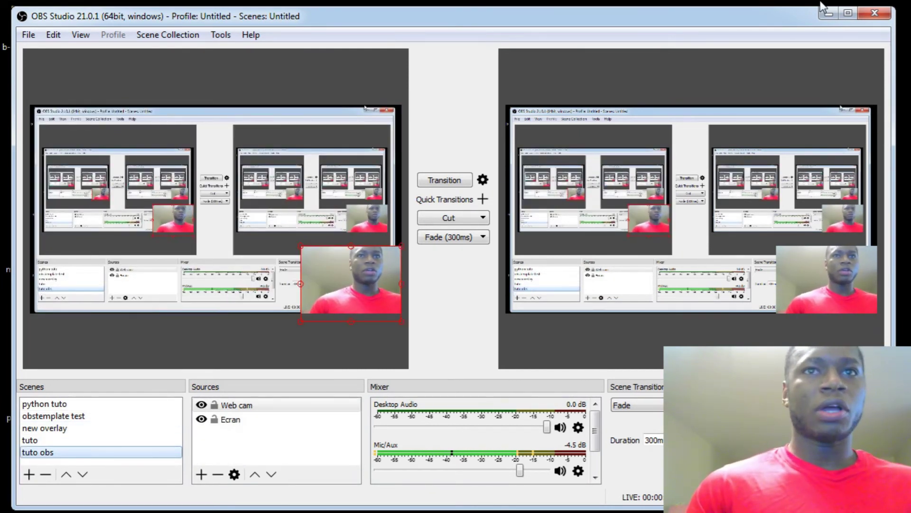
left_click(827, 13)
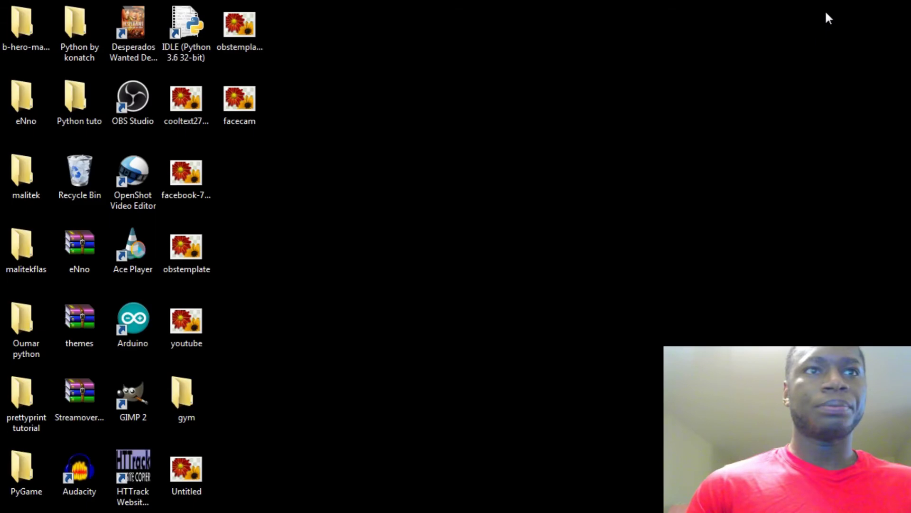
double_click(187, 107)
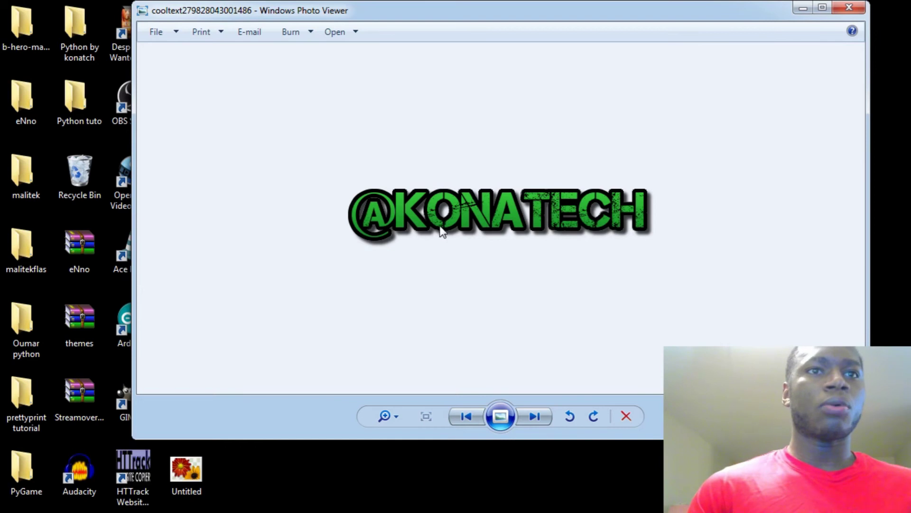
left_click(849, 7)
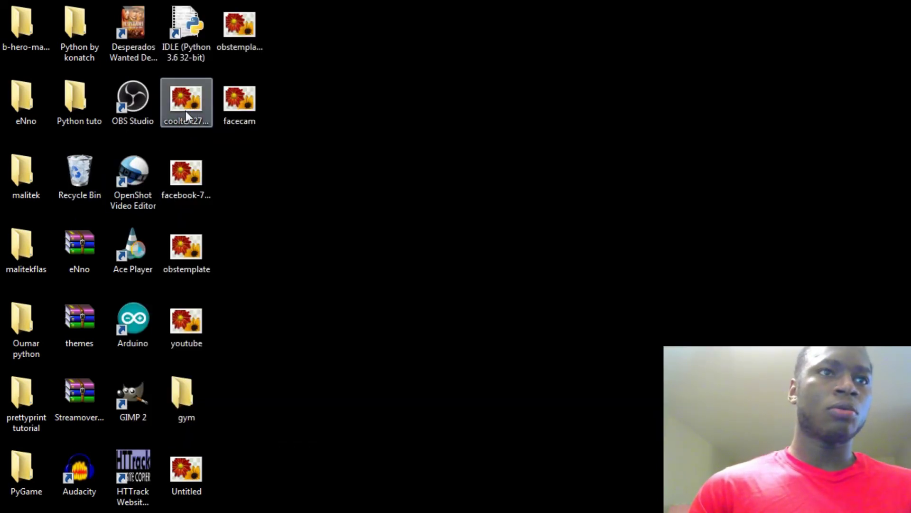
left_click_drag(186, 111, 238, 268)
left_click_drag(164, 428, 163, 254)
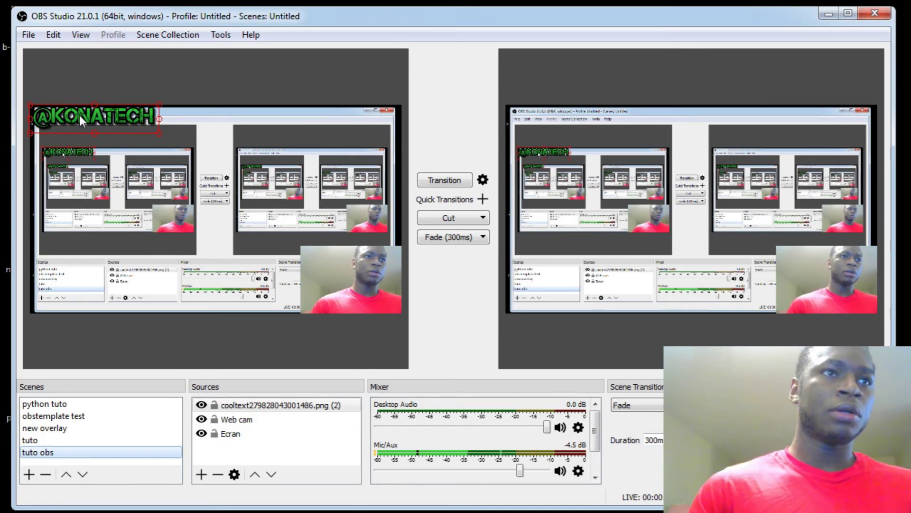
left_click_drag(84, 116, 199, 230)
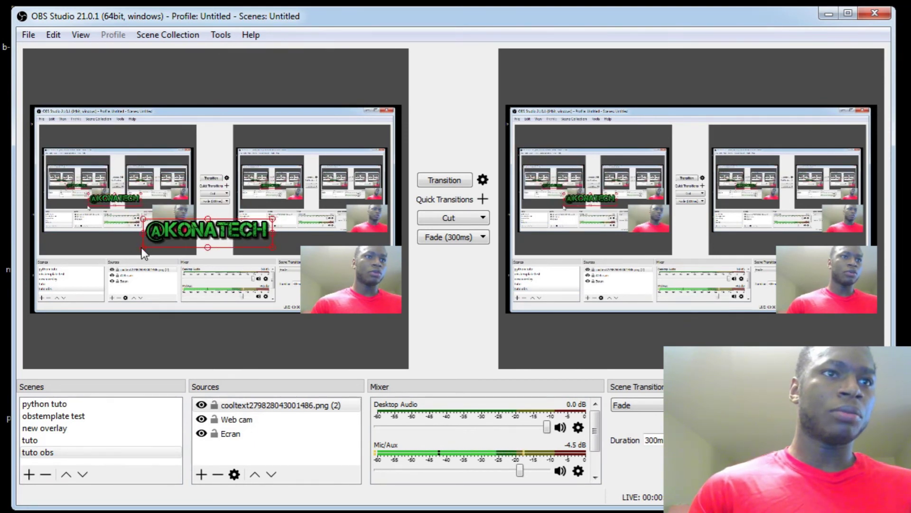
left_click_drag(141, 248, 58, 275)
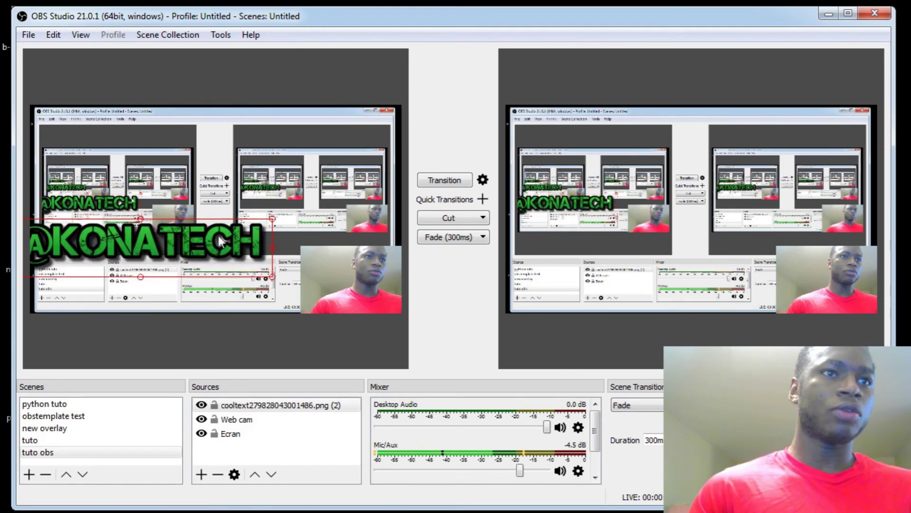
left_click_drag(149, 243, 209, 213)
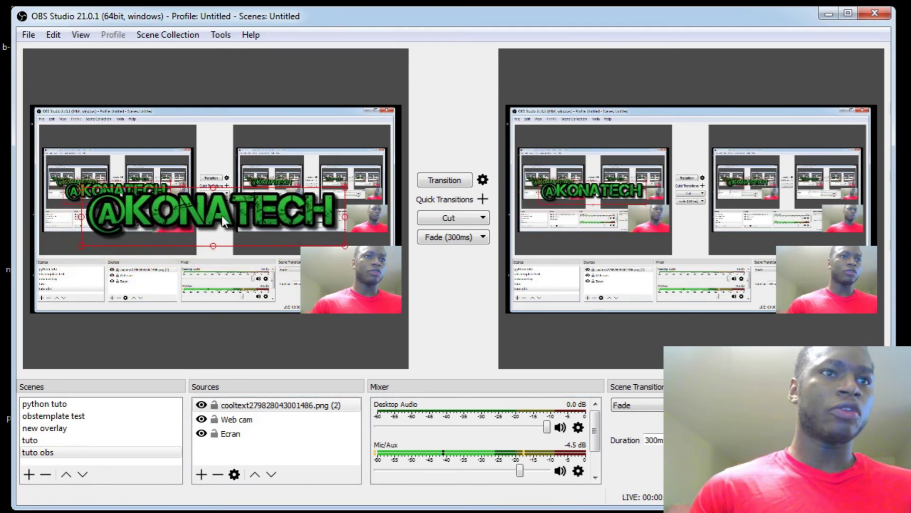
left_click(443, 181)
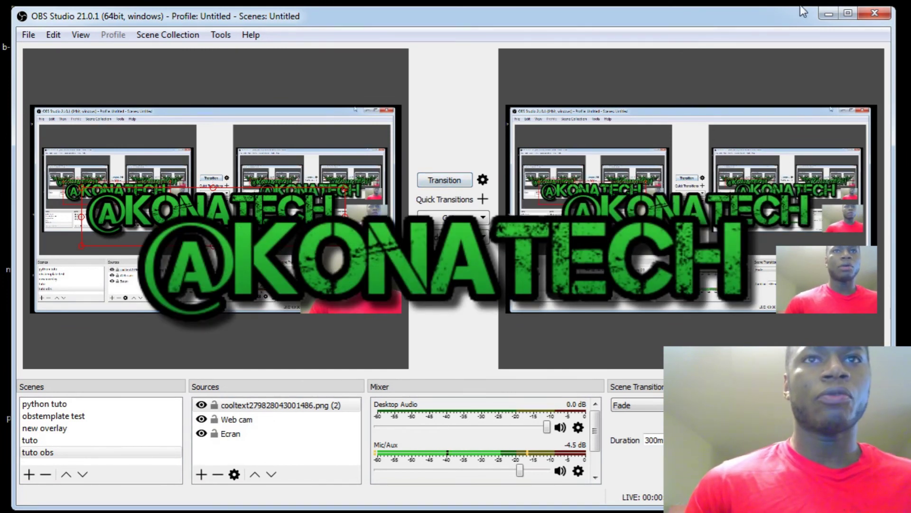
Step: View the live logo overlay on the bare desktop, and switch the live output back to the obstemplate test scene
left_click(826, 18)
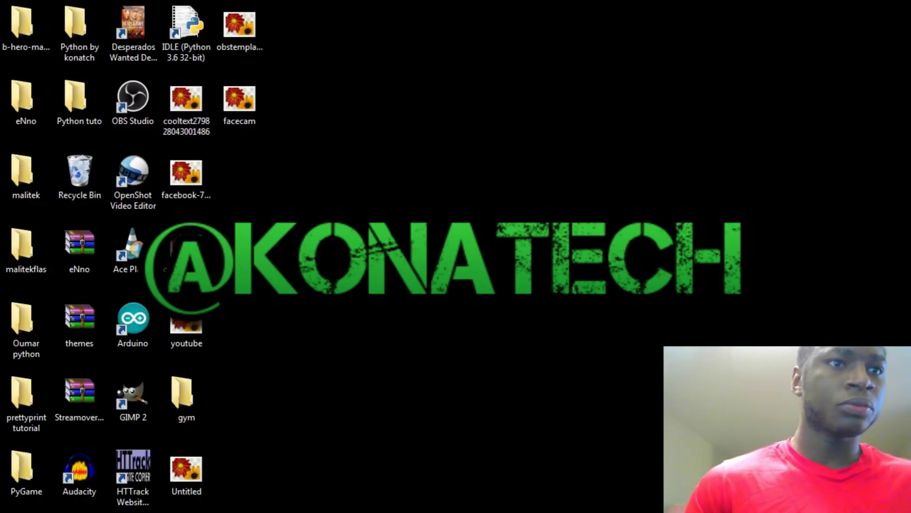
key("alt+Tab")
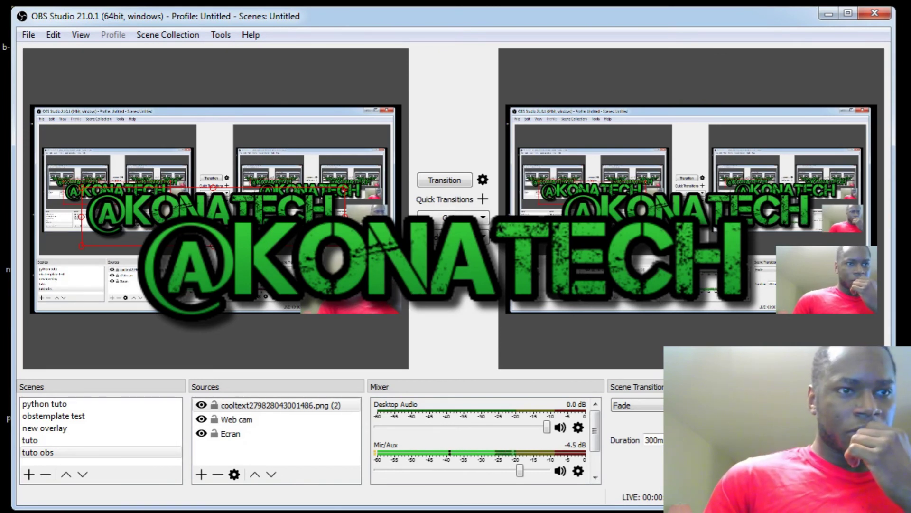
mouse_move(106, 510)
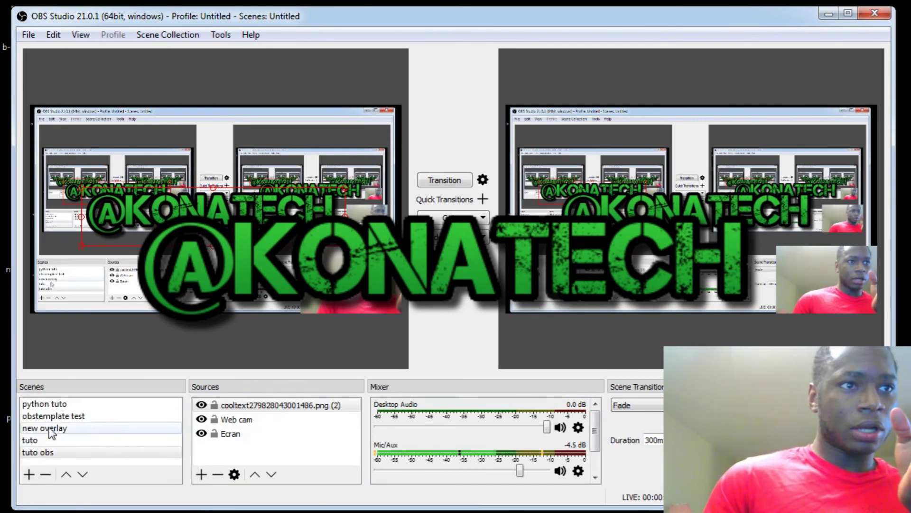
left_click(67, 417)
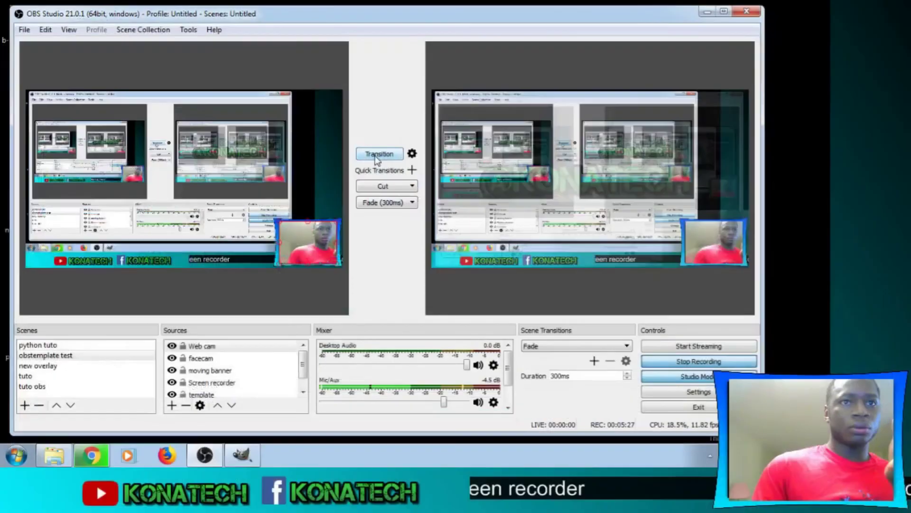
left_click(442, 181)
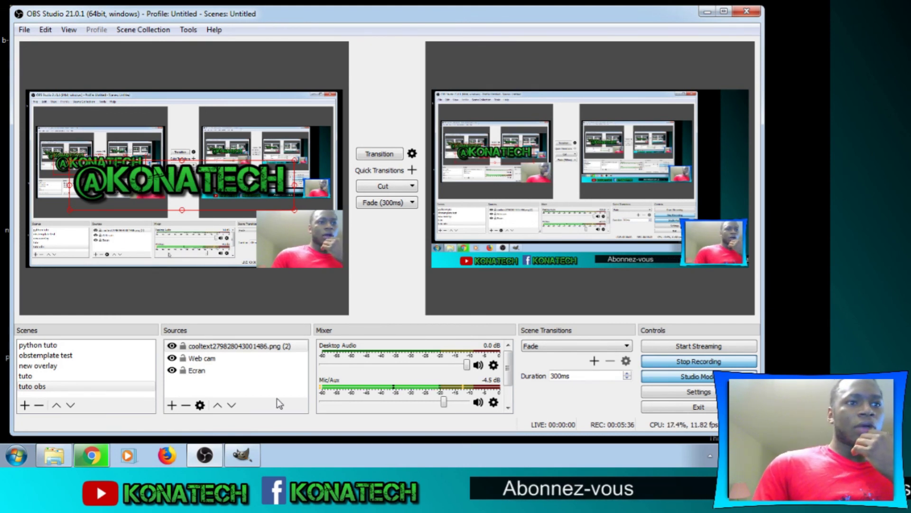
Step: Look through the recorded files in the Videos library, close the folder window and show the desktop
left_click(53, 455)
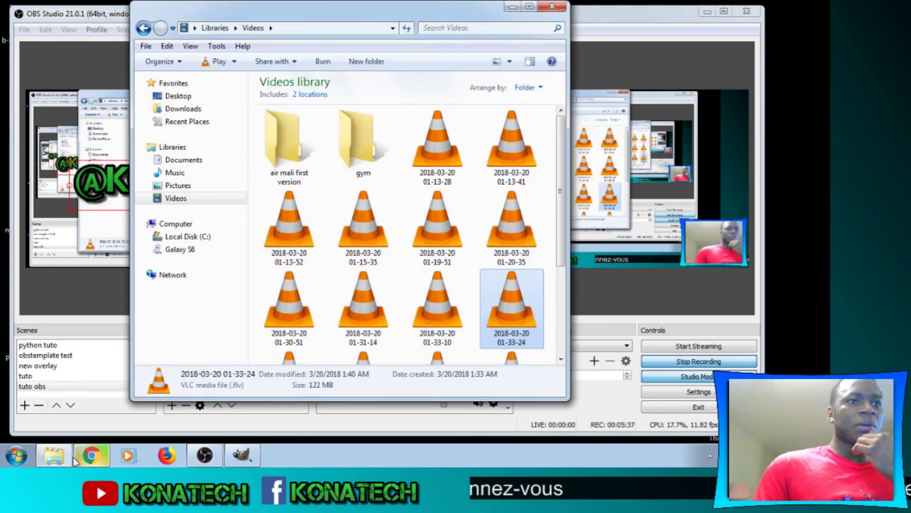
left_click(176, 199)
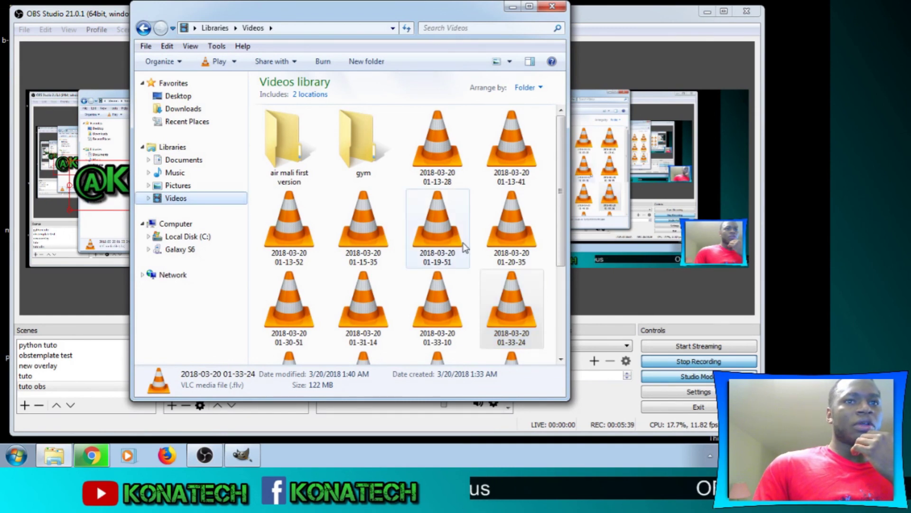
scroll(527, 308, "down", 5)
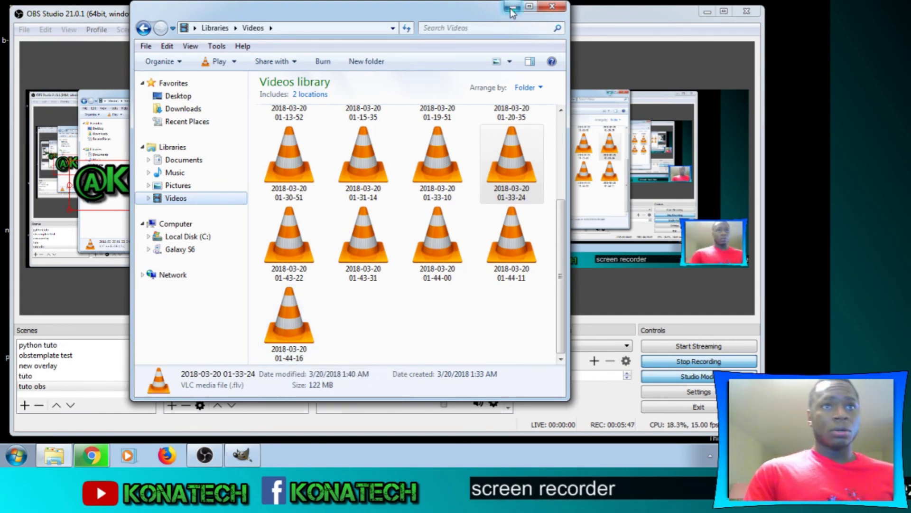
left_click(552, 7)
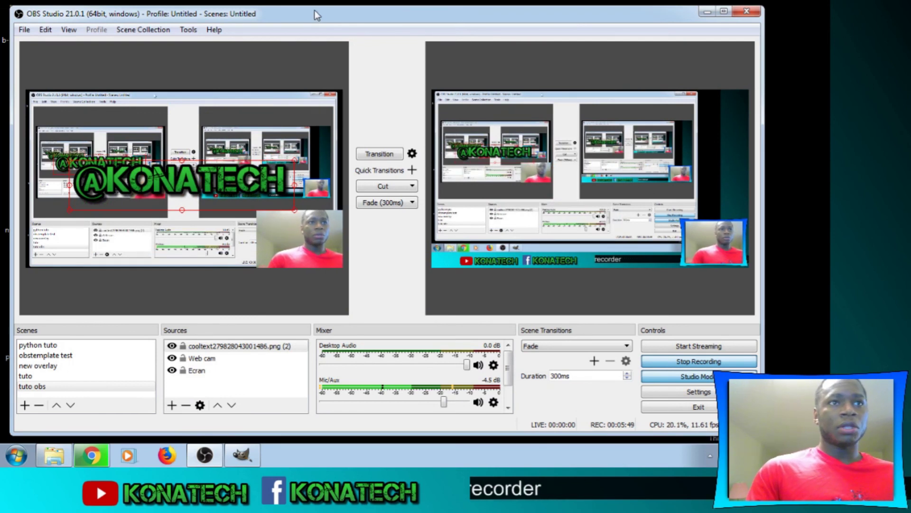
key("super+d")
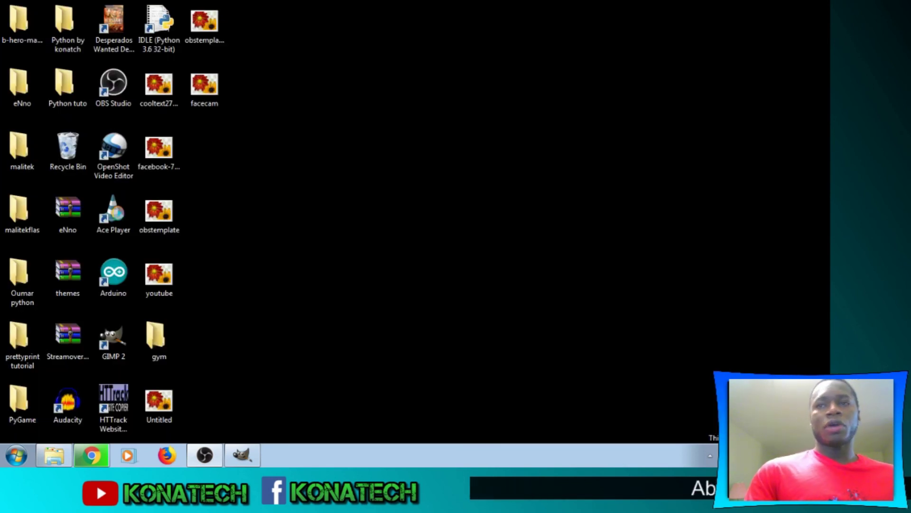